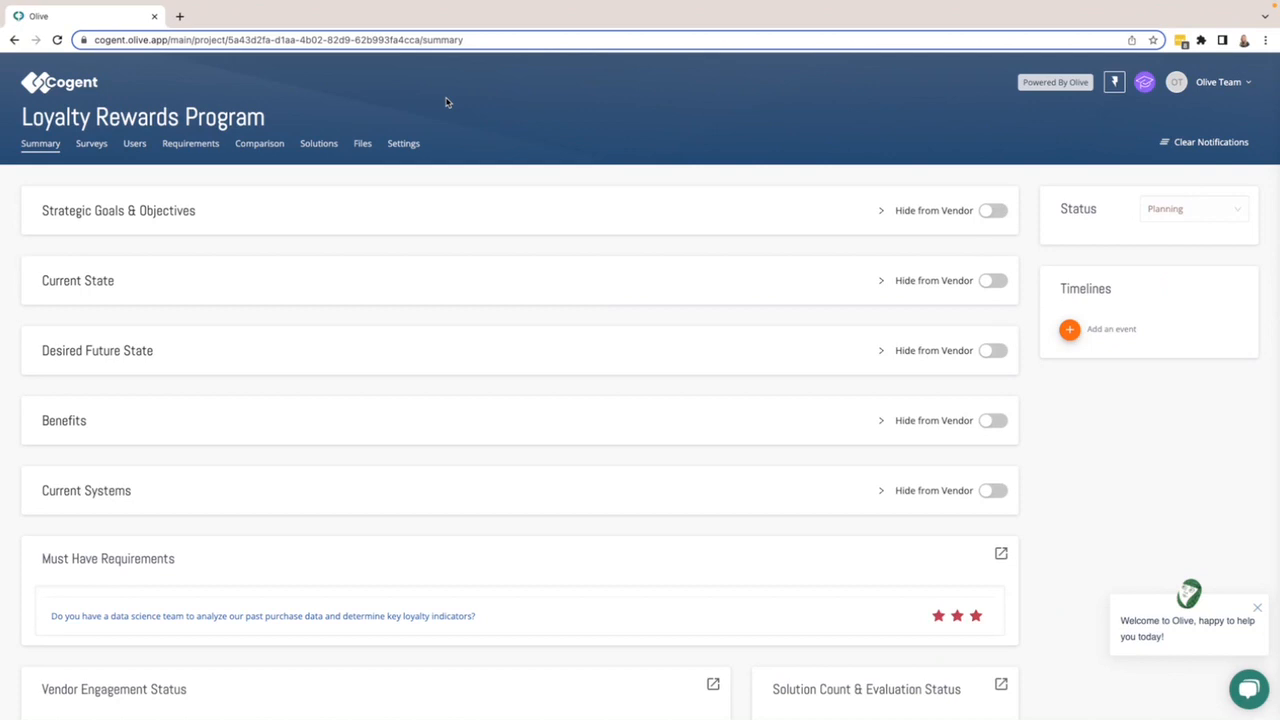
- Open the project settings and review the star count and scoring scale options
click(401, 146)
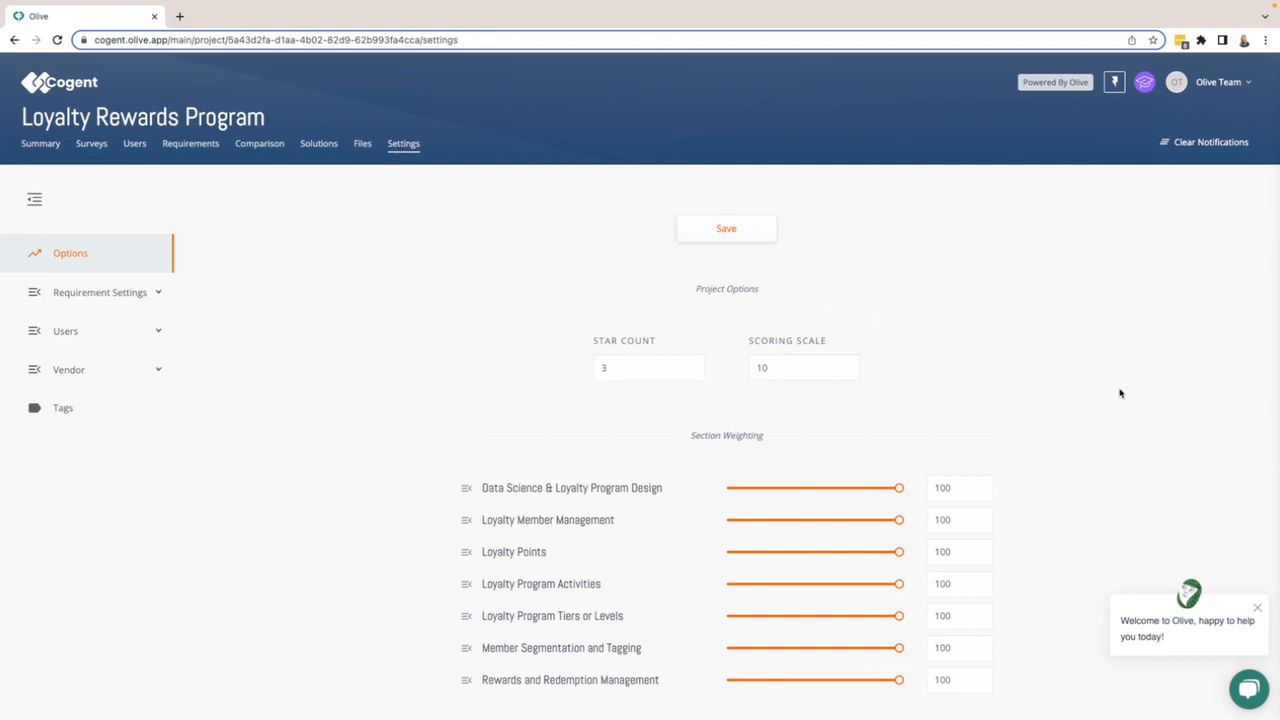
scroll(1120, 388, down, 1)
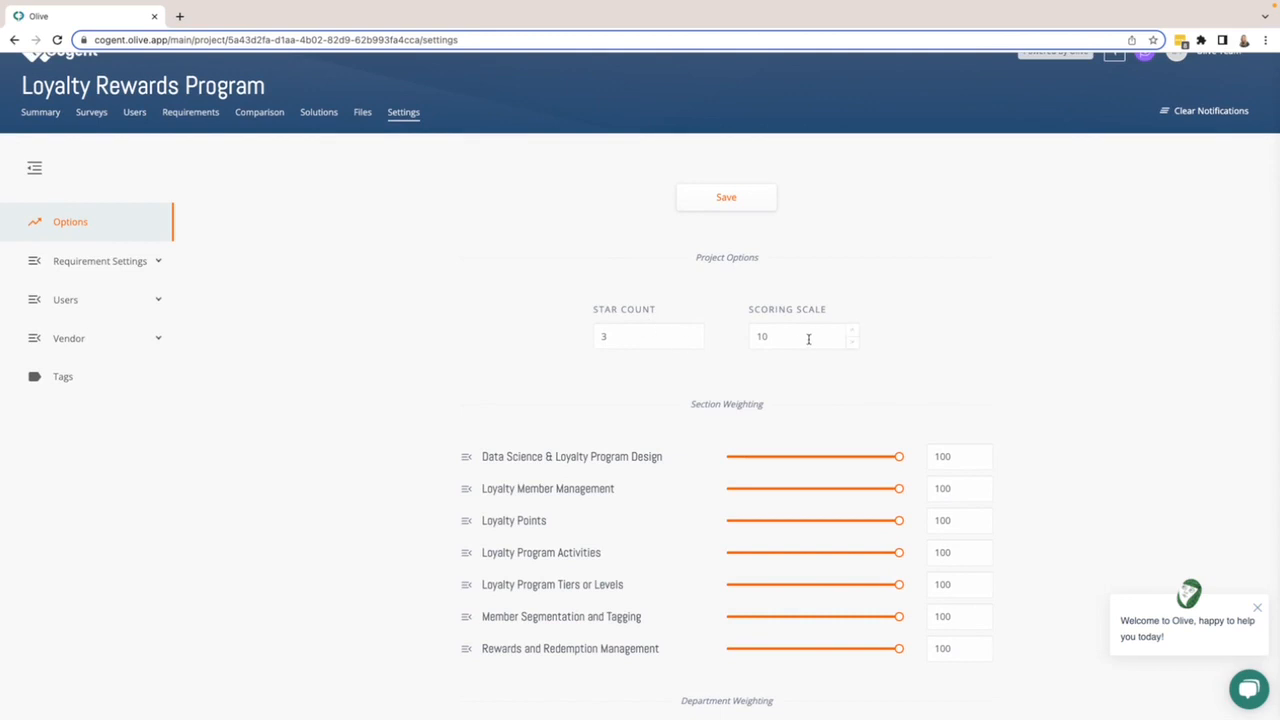
scroll(888, 563, down, 2)
scroll(888, 564, up, 2)
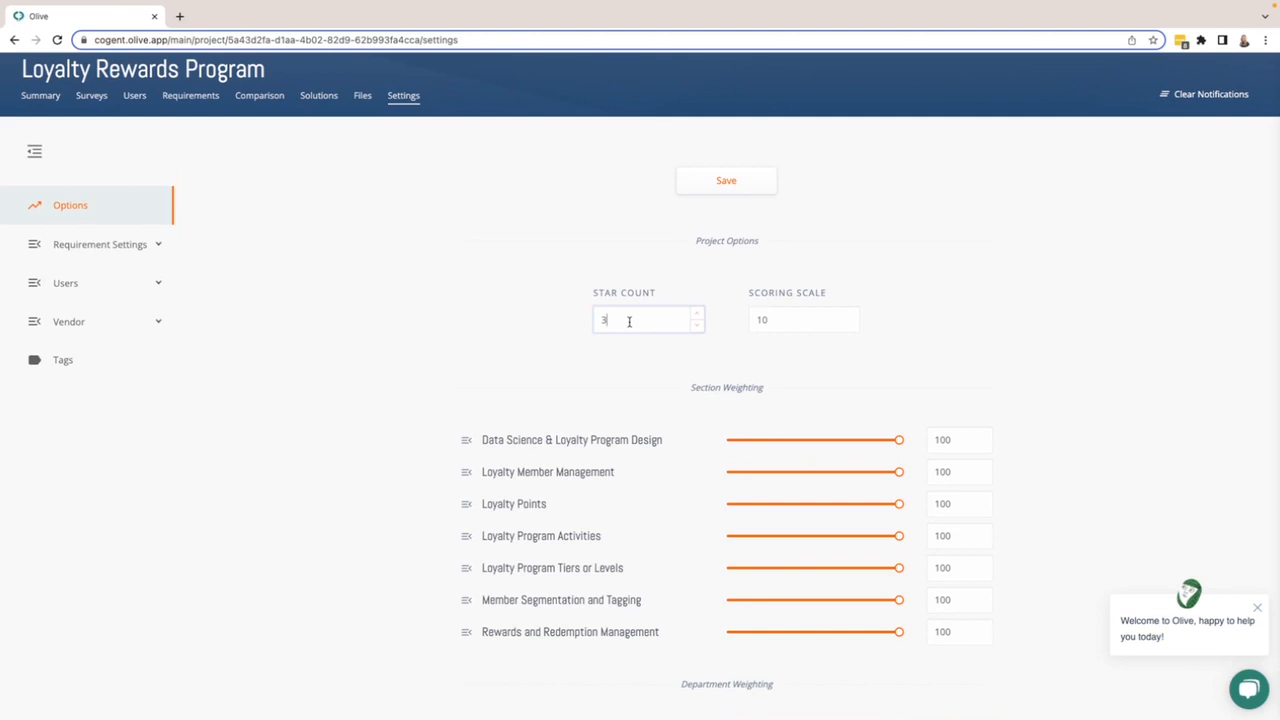
click(777, 323)
scroll(1080, 377, down, 3)
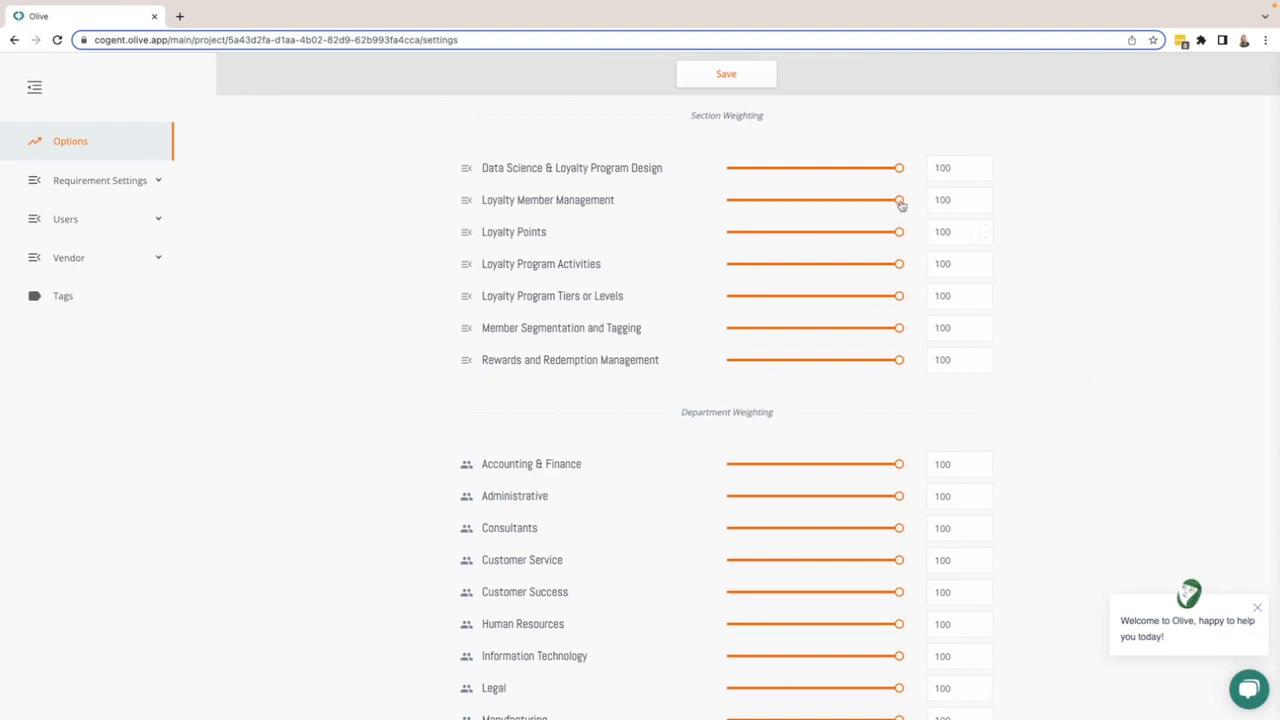
- Lower the Loyalty Member Management section weighting and set the Customer Service department weighting to 50
drag(895, 201, 813, 204)
scroll(1094, 391, down, 5)
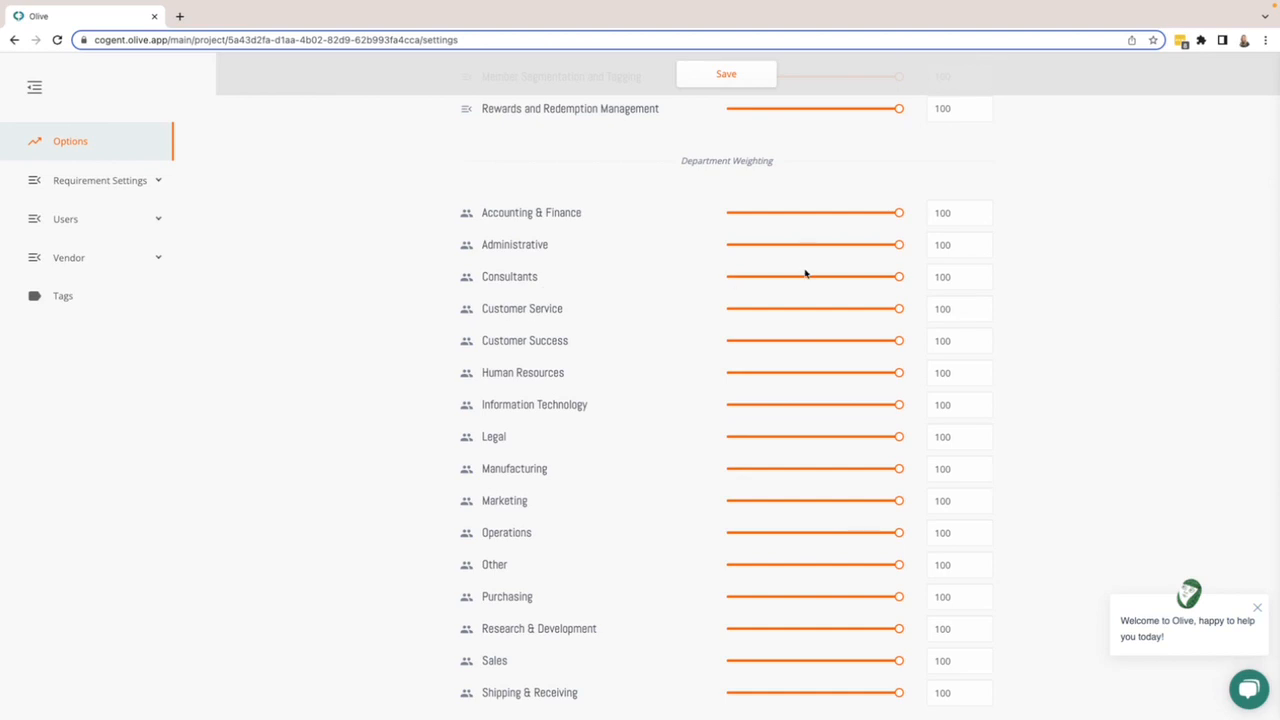
drag(900, 309, 814, 311)
click(950, 308)
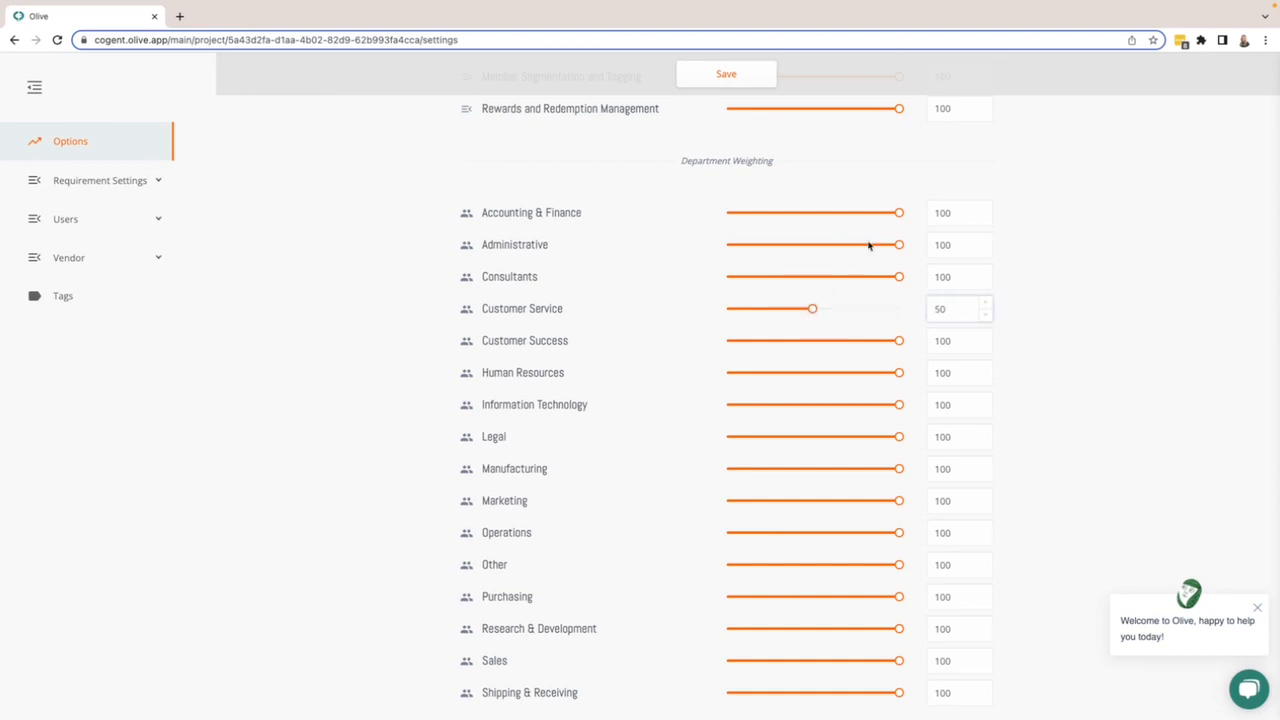
click(957, 213)
- Open the requirement response settings and toggle the Configurable response's detail option off and on again
click(82, 185)
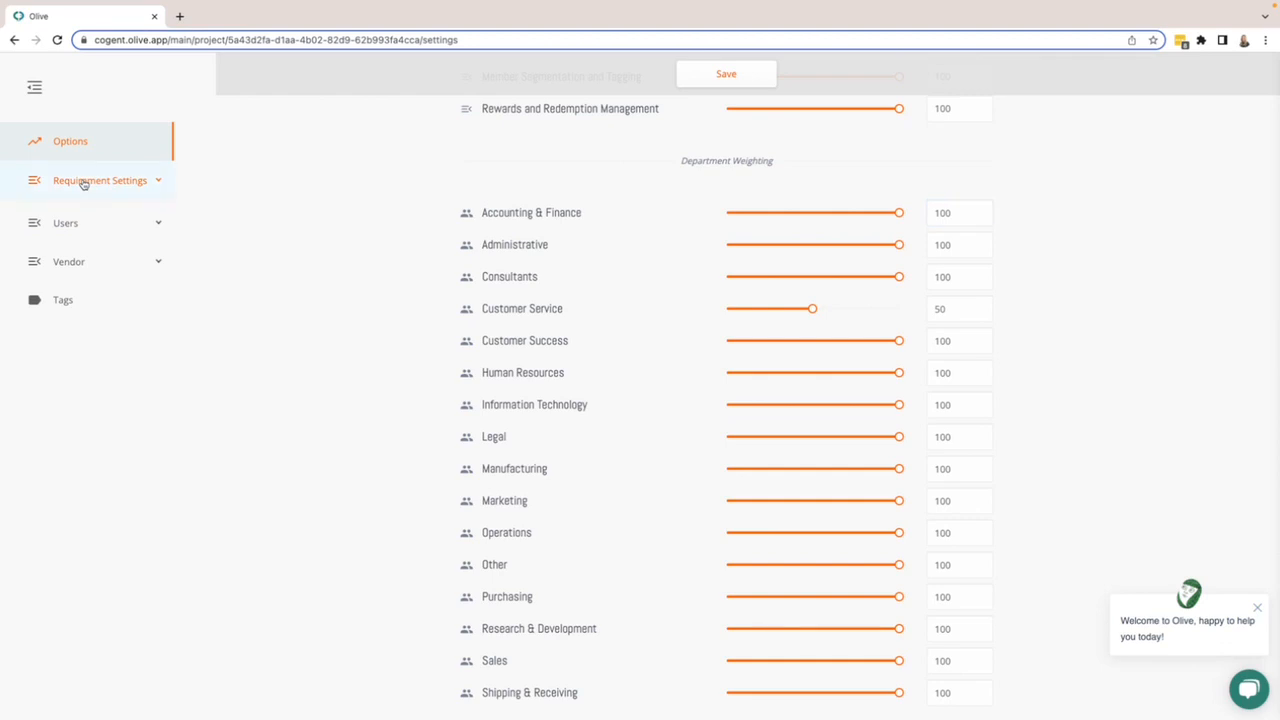
click(68, 220)
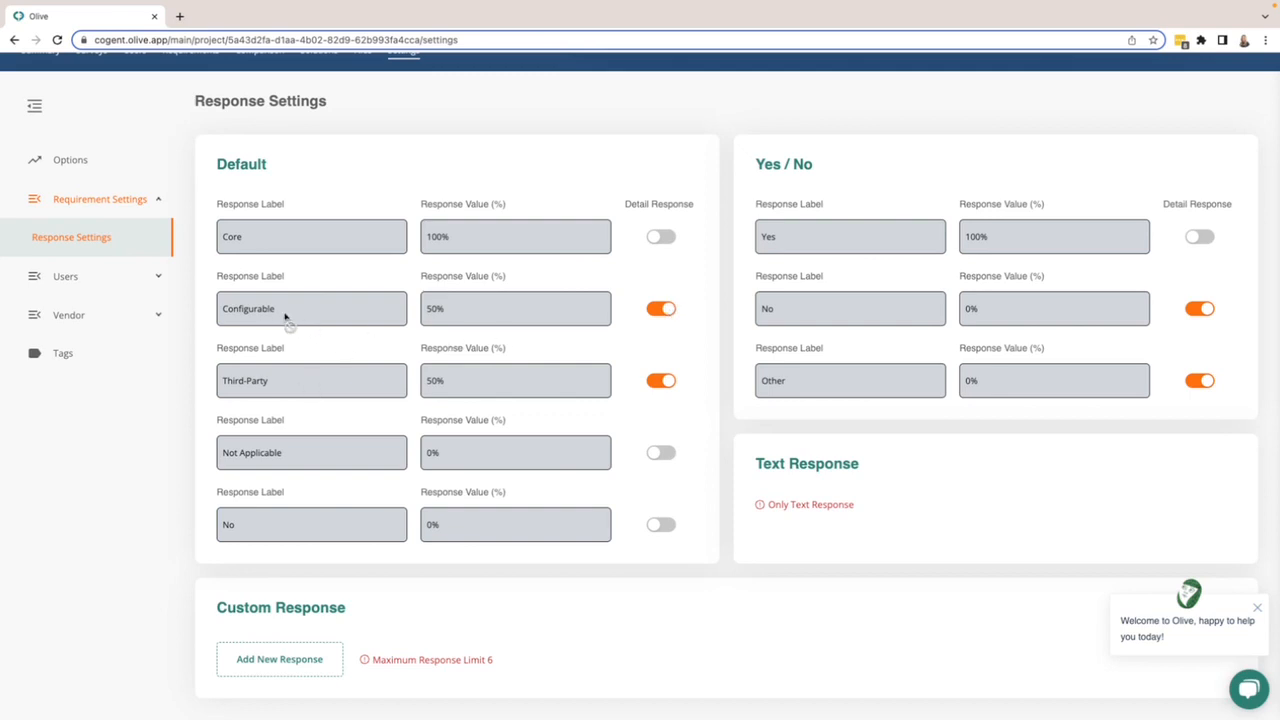
click(655, 312)
click(656, 312)
- Open the visibility settings for all users, then the visibility settings for all vendors
click(60, 281)
click(57, 311)
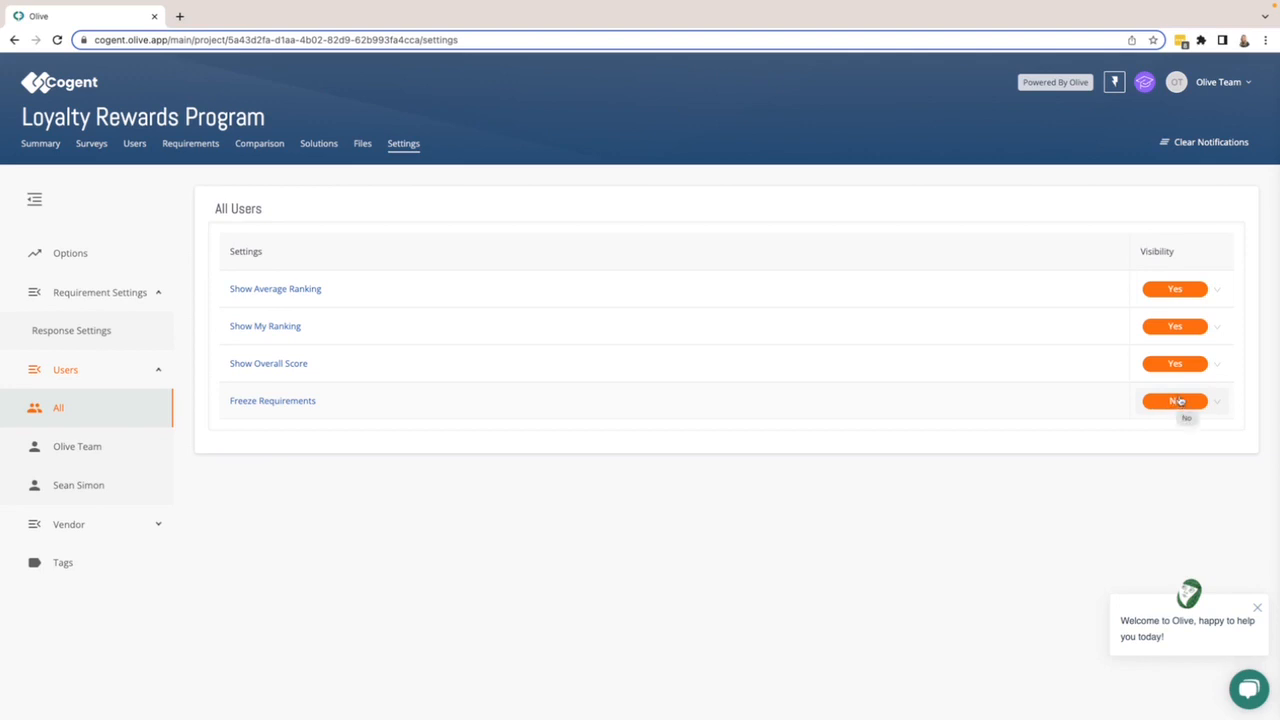
click(62, 526)
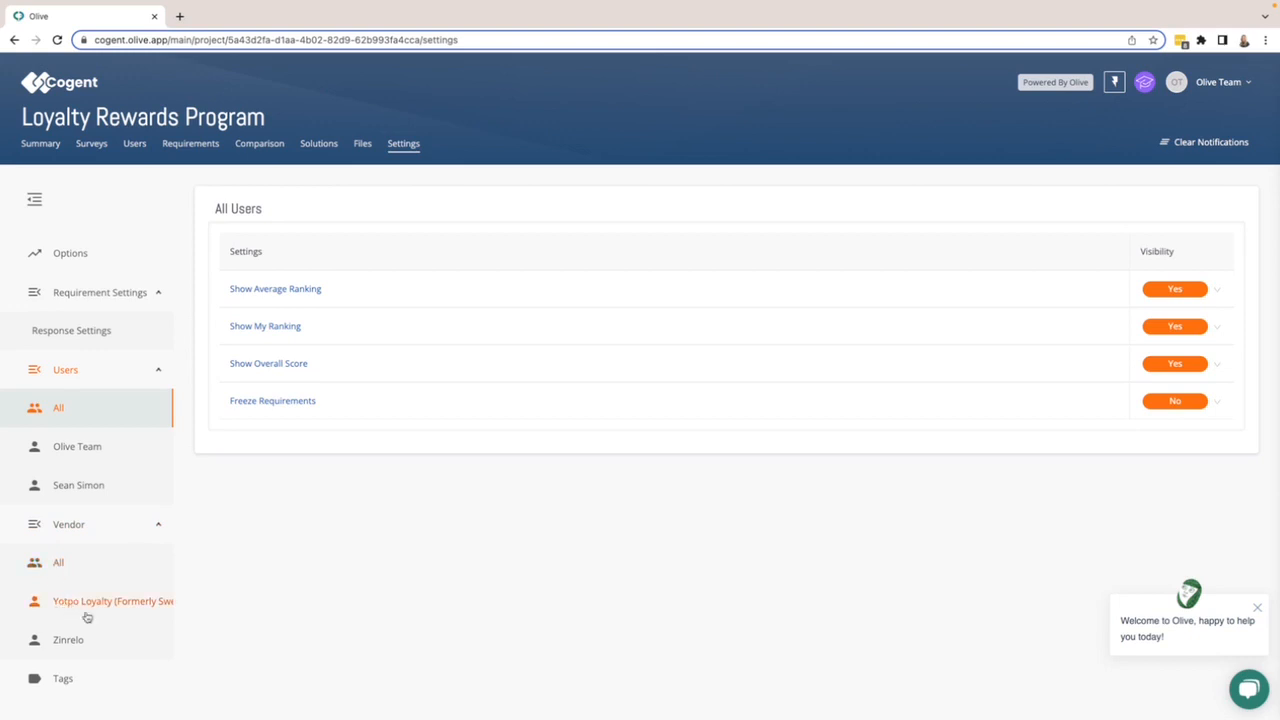
click(58, 566)
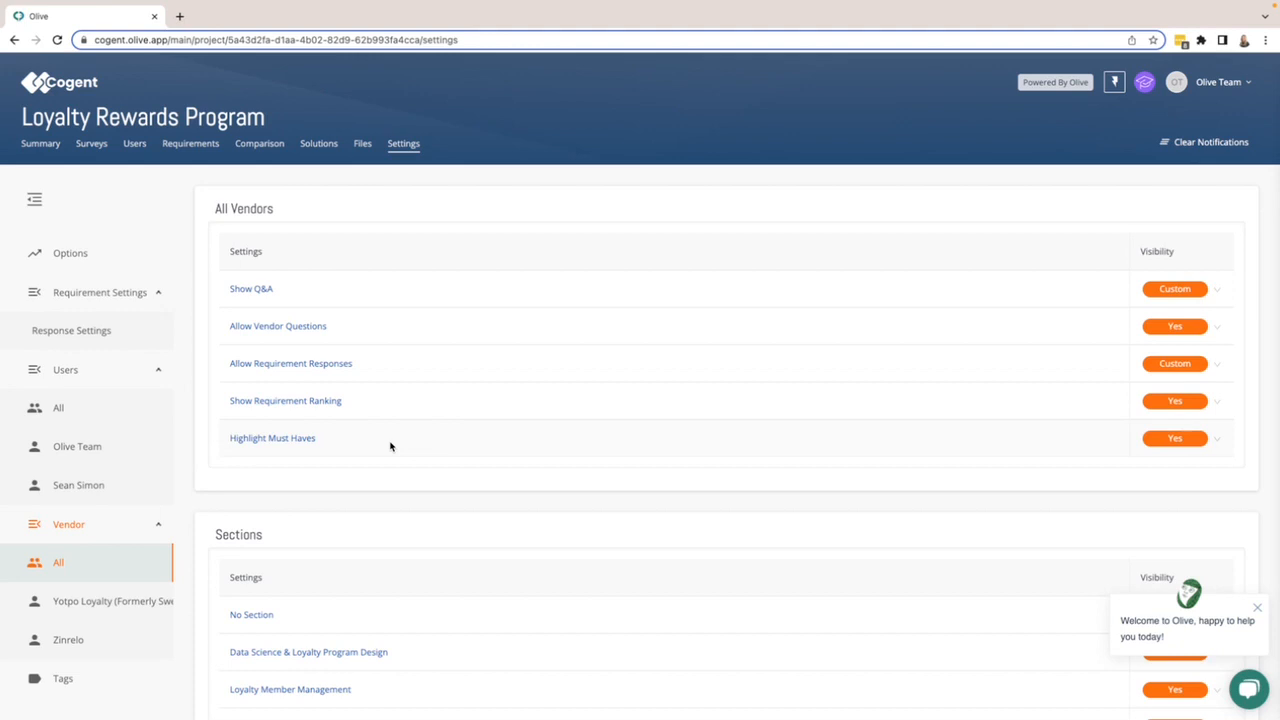
- Review the Highlight Must Haves visibility choices and the vendor section visibility settings without changing them
click(1174, 438)
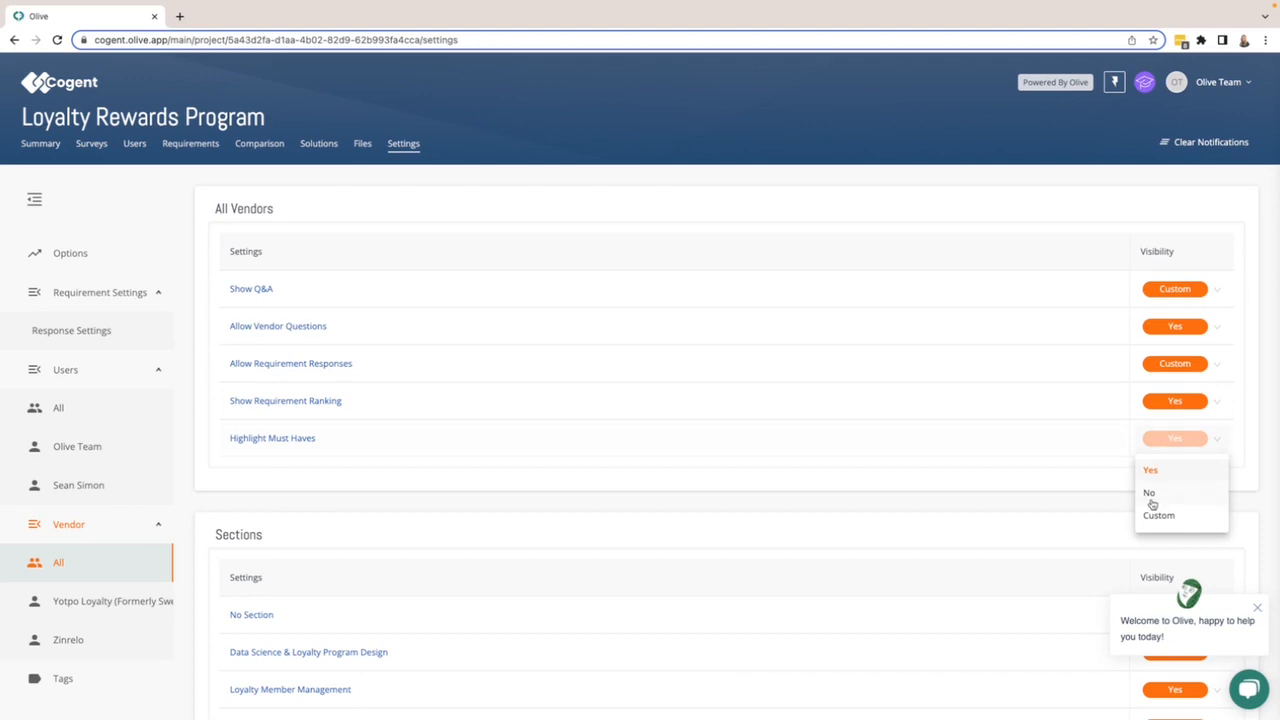
click(994, 489)
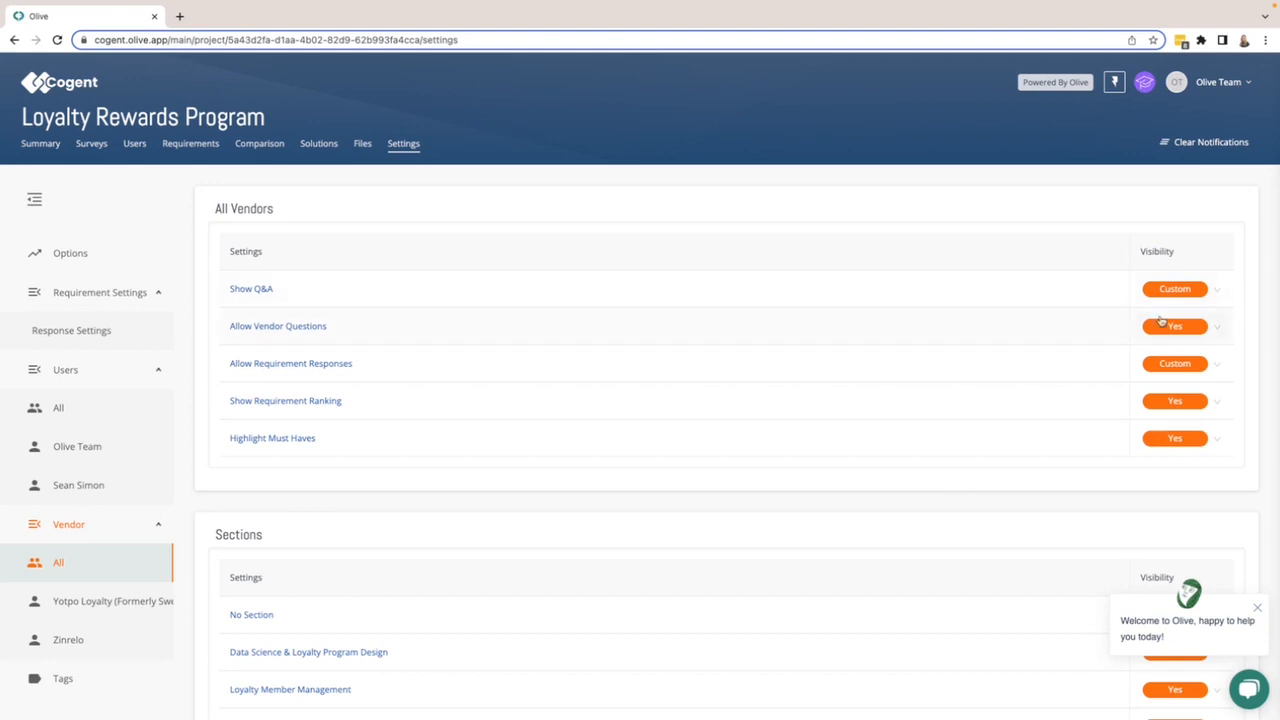
scroll(1117, 443, down, 3)
scroll(1117, 443, down, 1)
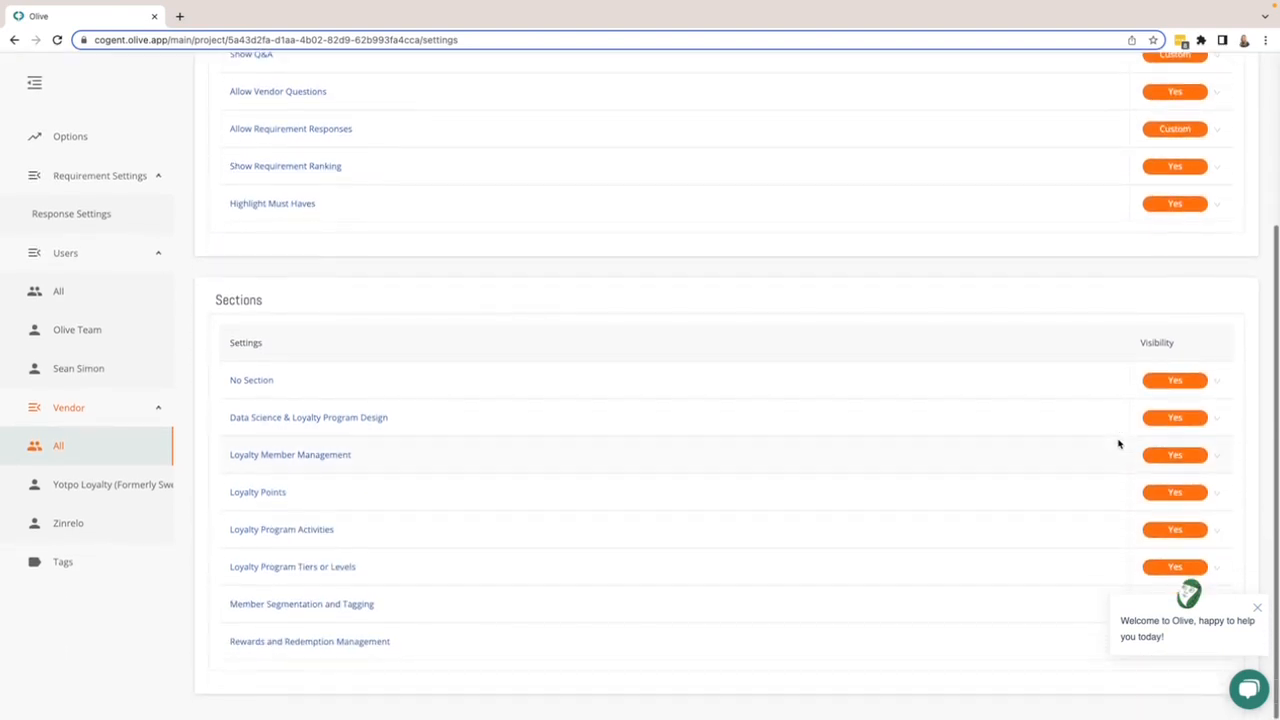
- Dismiss the chat popup and create a new tag named Integration in the tag settings
click(1257, 608)
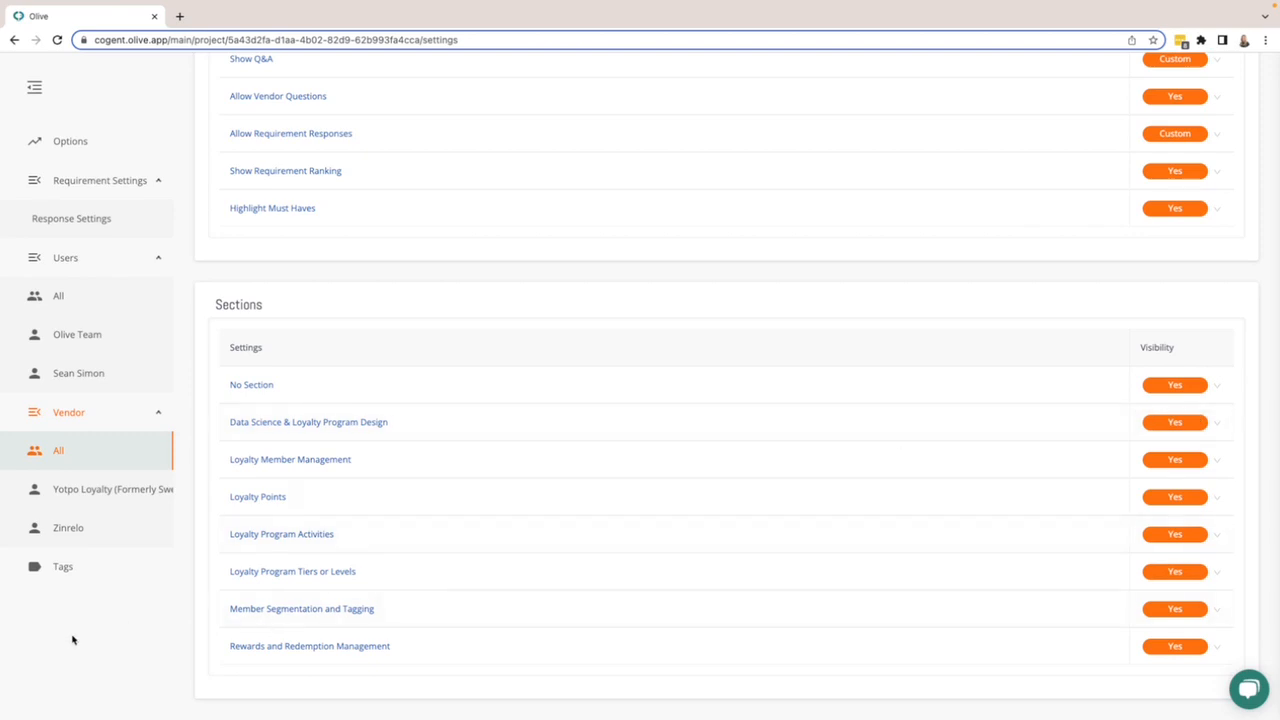
click(54, 570)
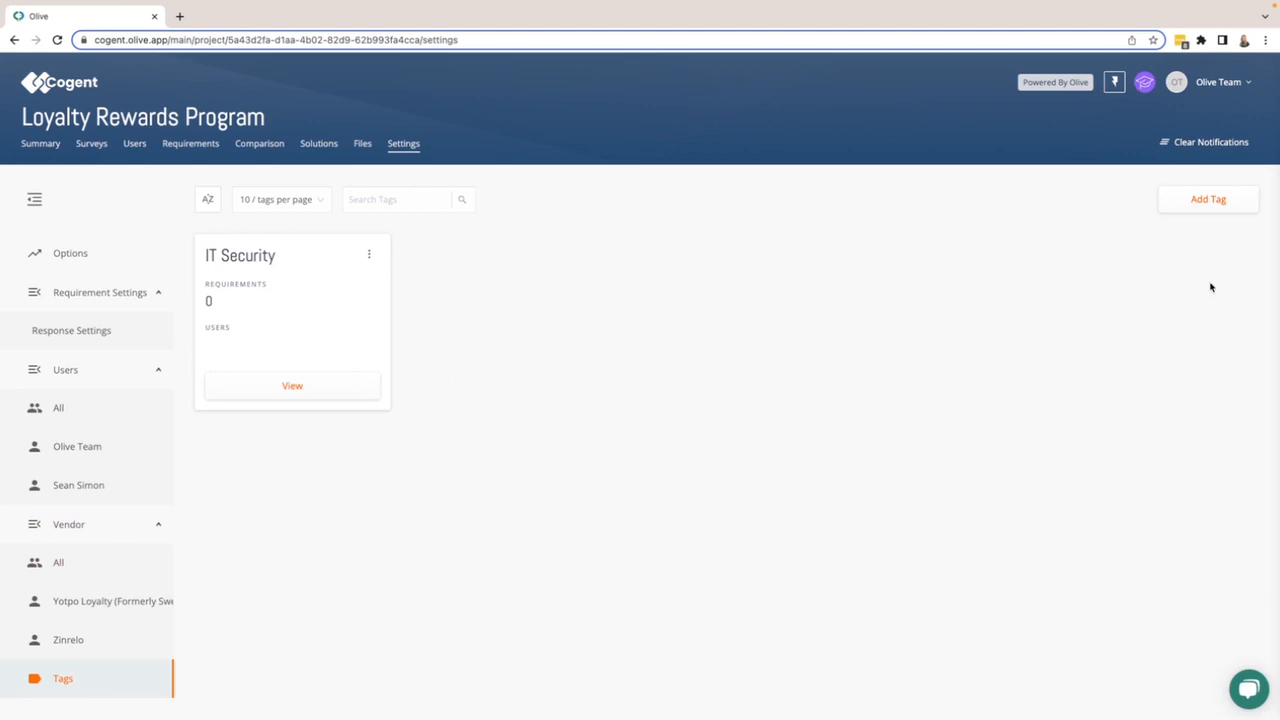
click(1206, 200)
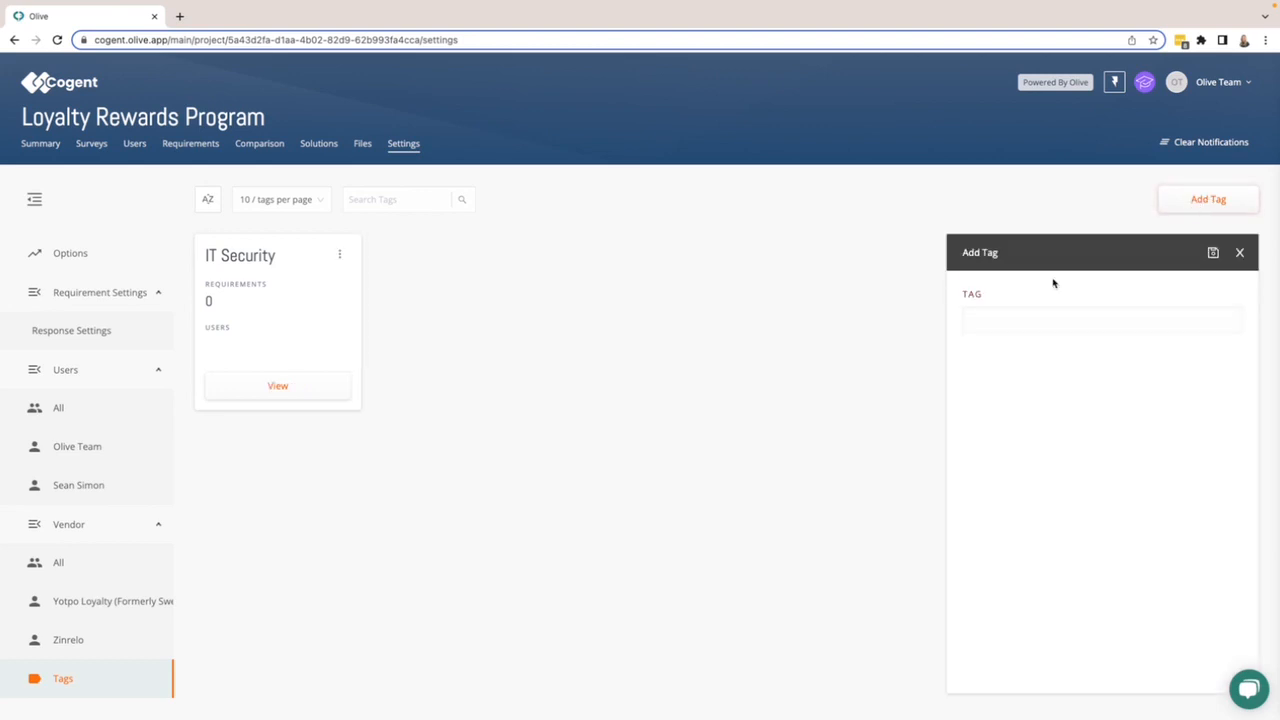
click(1005, 320)
text(Integration)
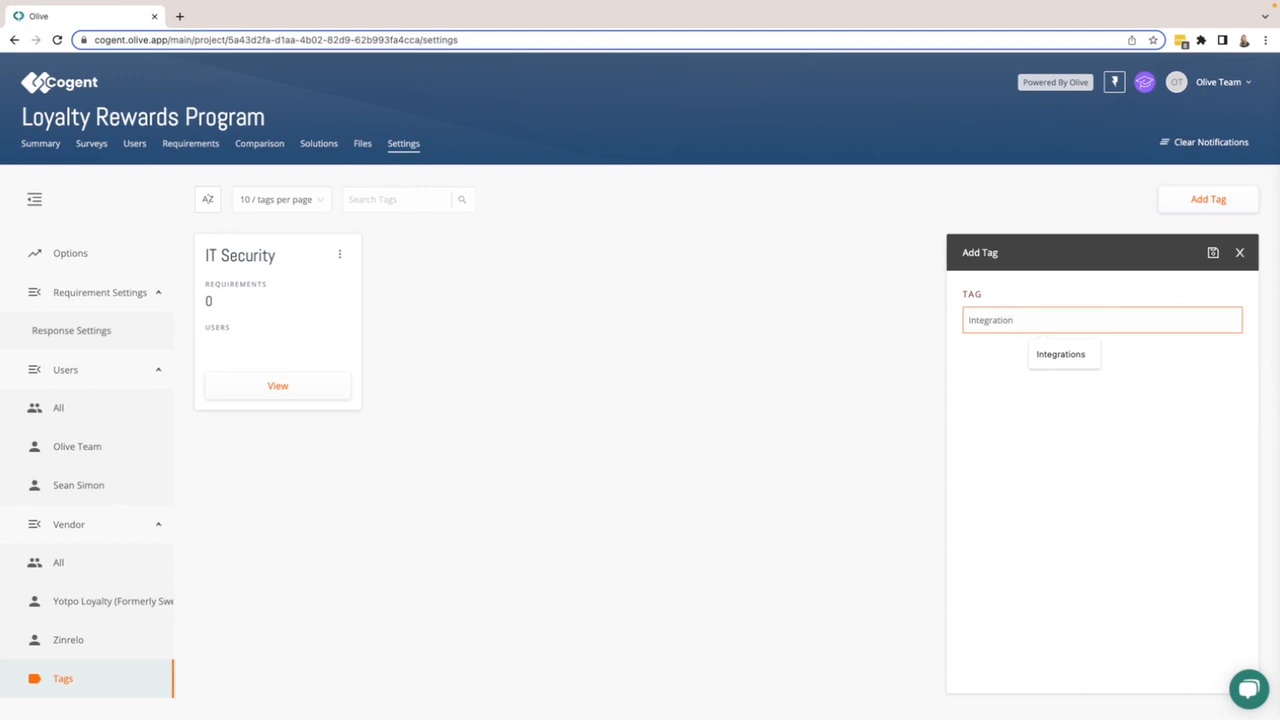
click(1030, 458)
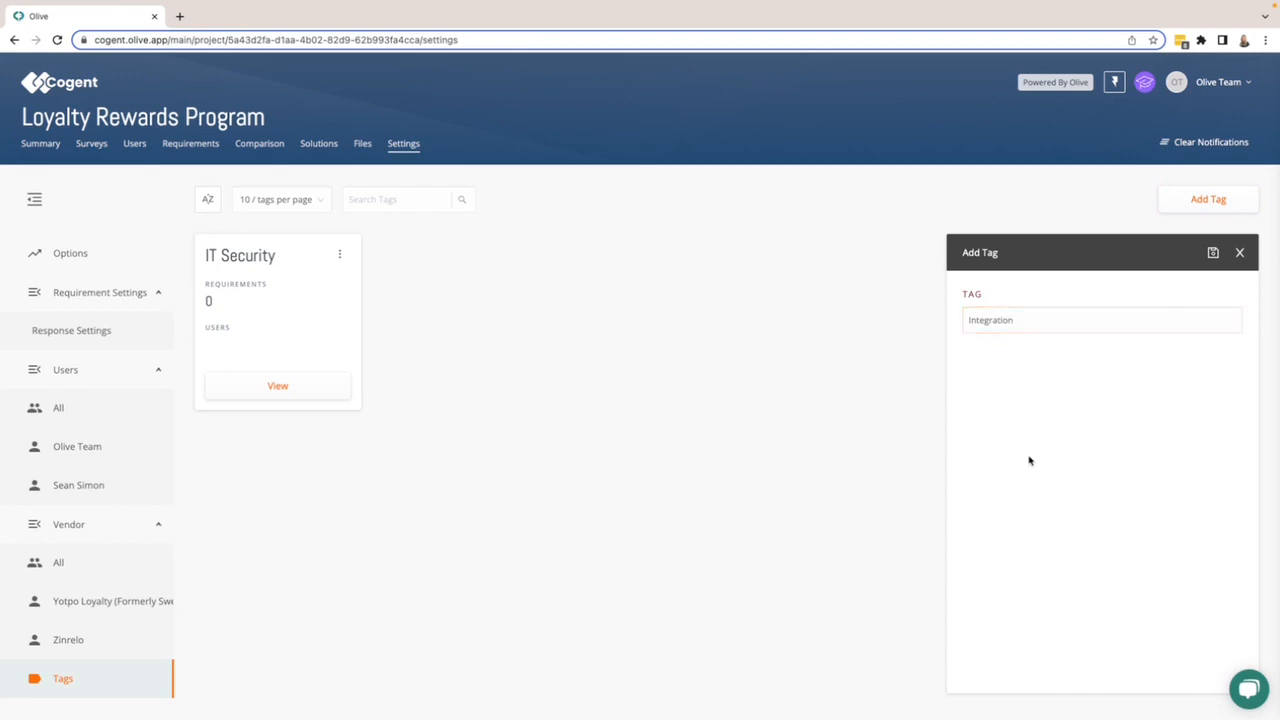
click(1005, 318)
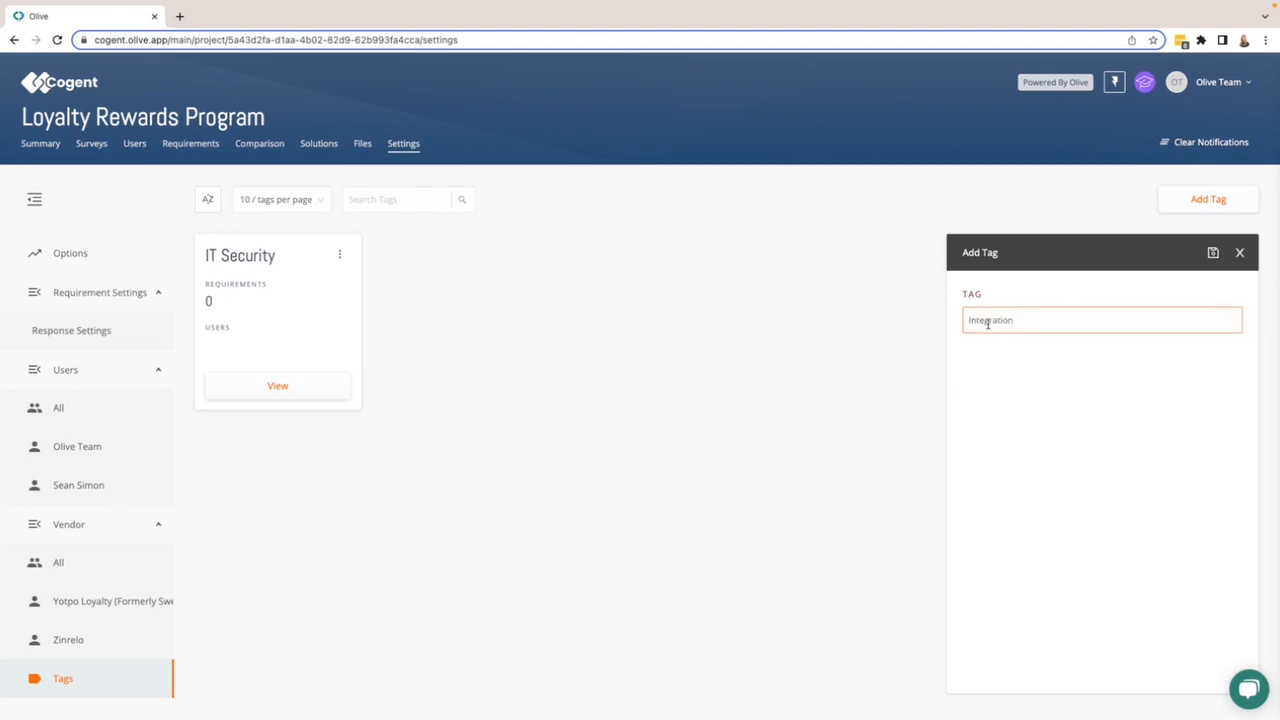
click(1005, 389)
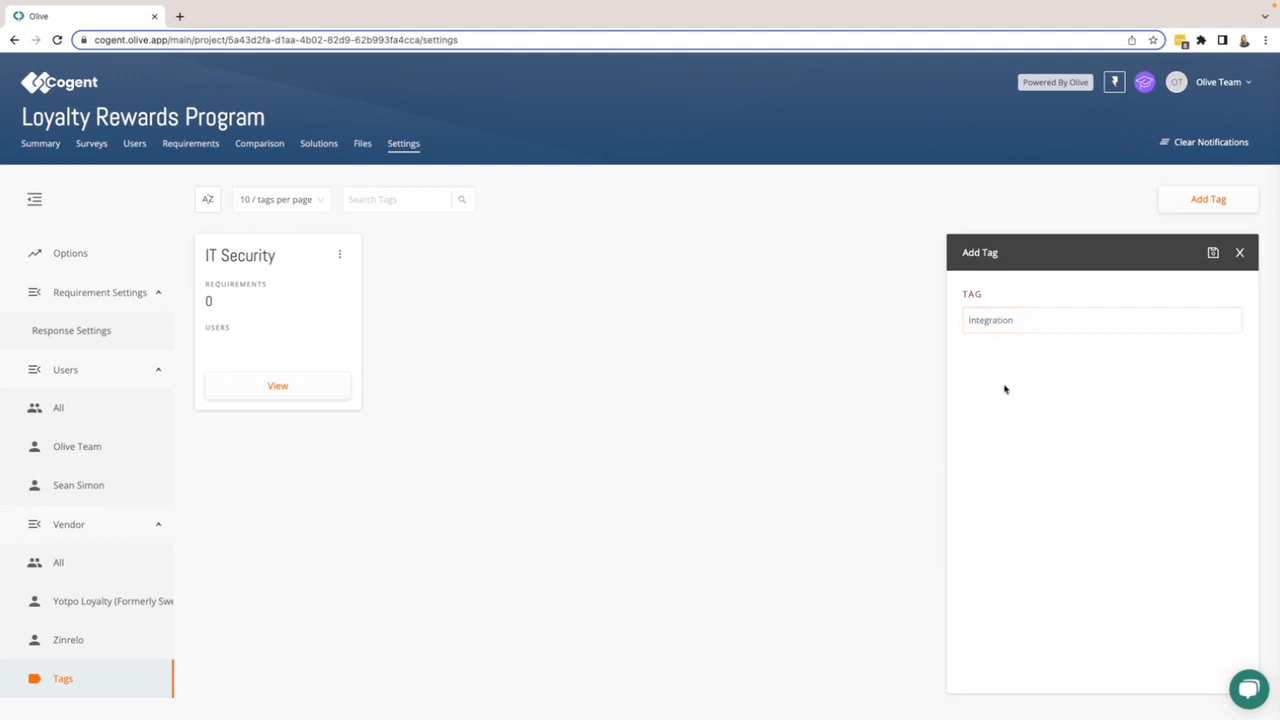
click(1211, 257)
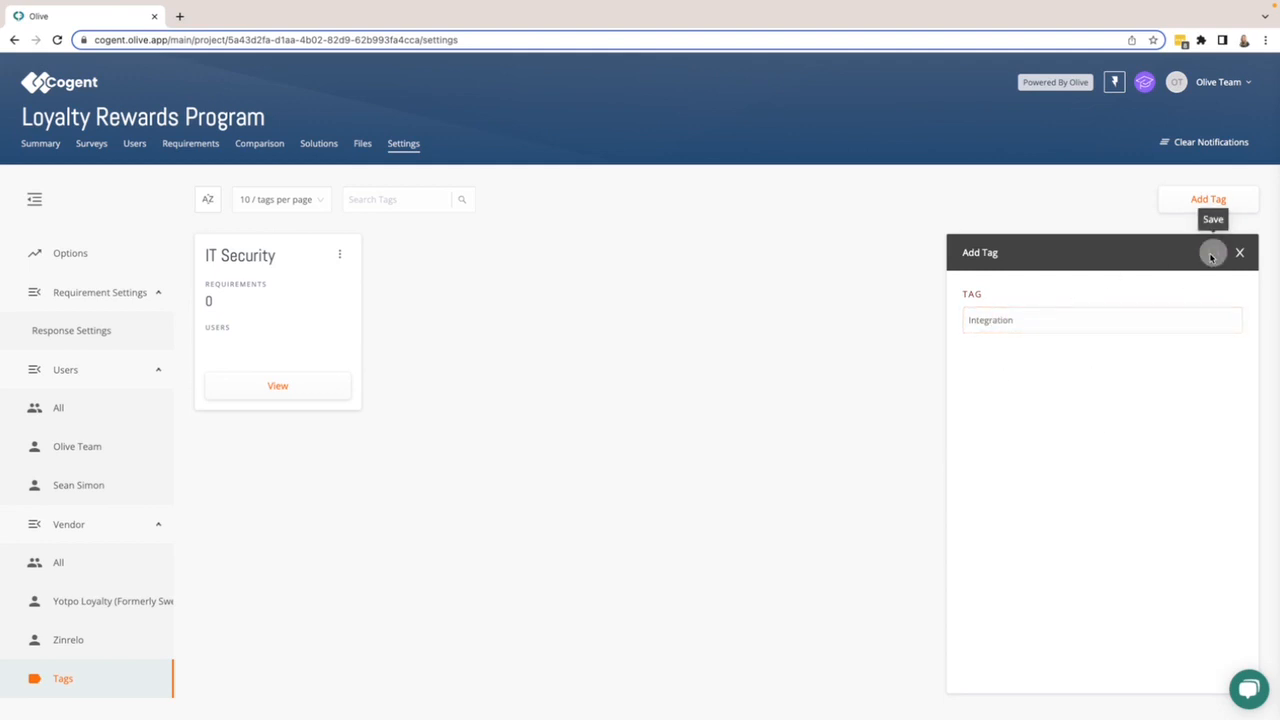
- Assign the Integration tag to the requirement "How are members enrolled into the program?" in Loyalty Member Management
click(184, 145)
click(41, 385)
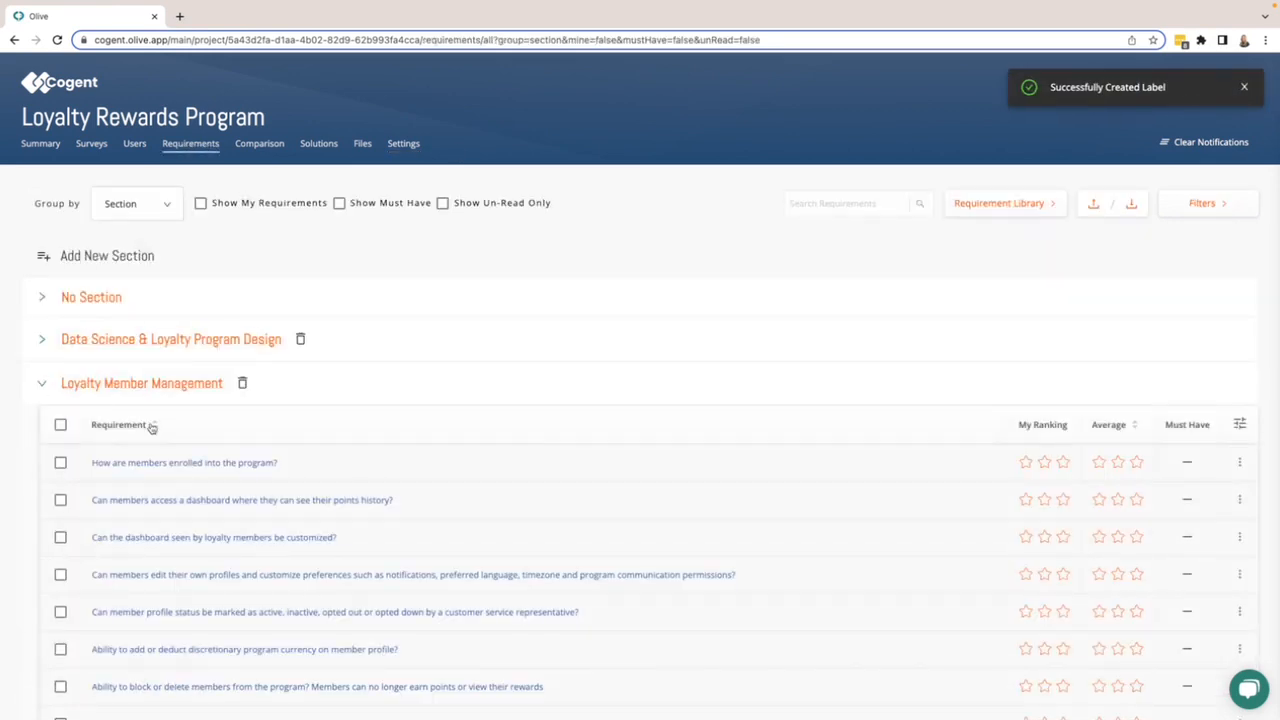
click(299, 467)
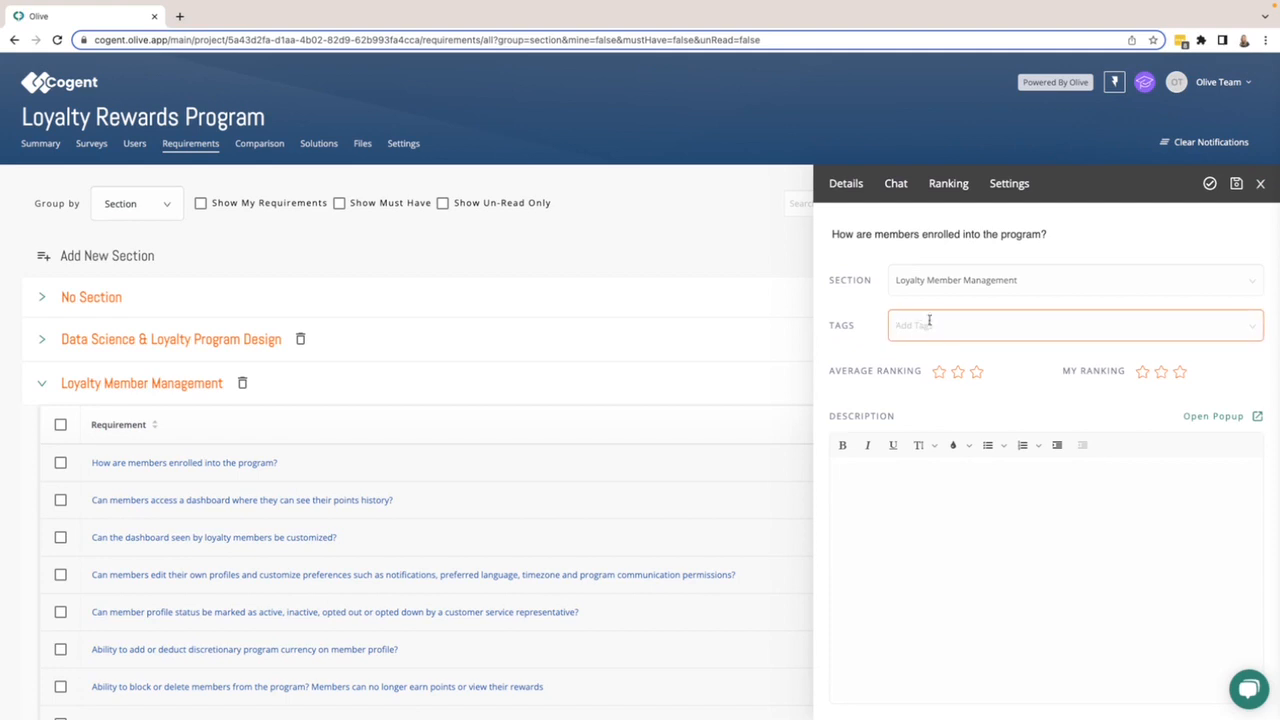
click(929, 322)
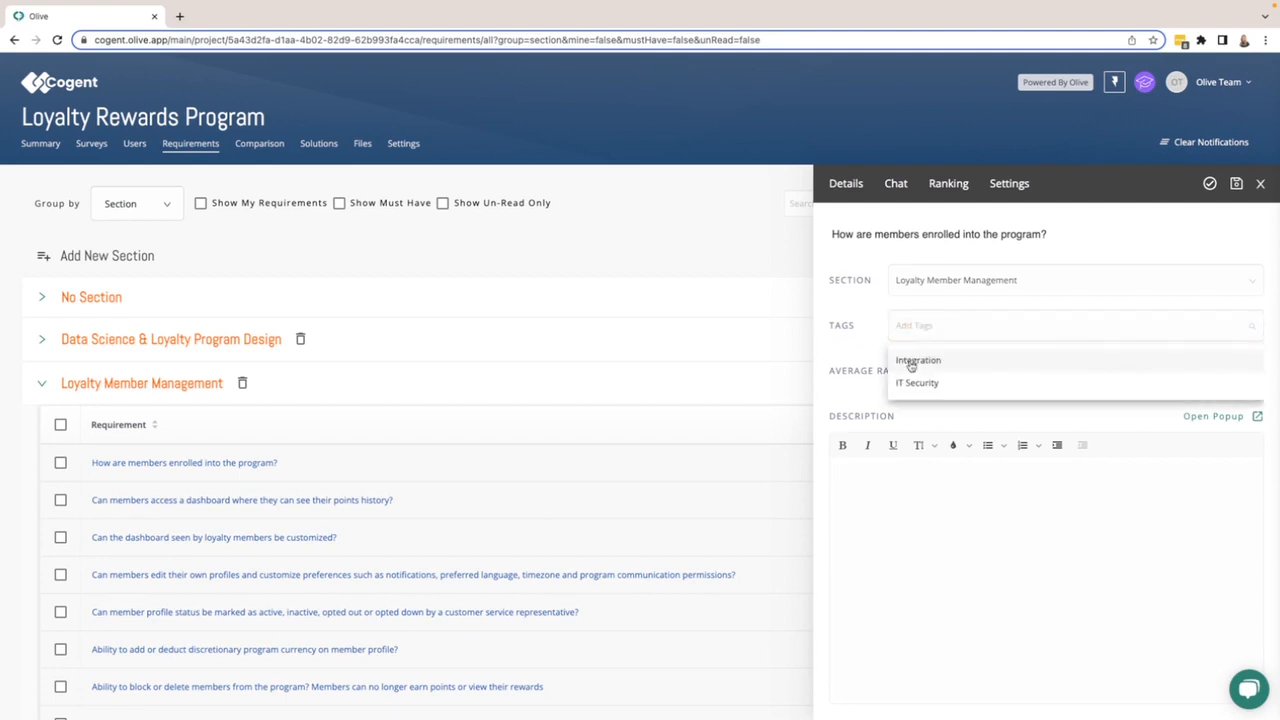
click(911, 362)
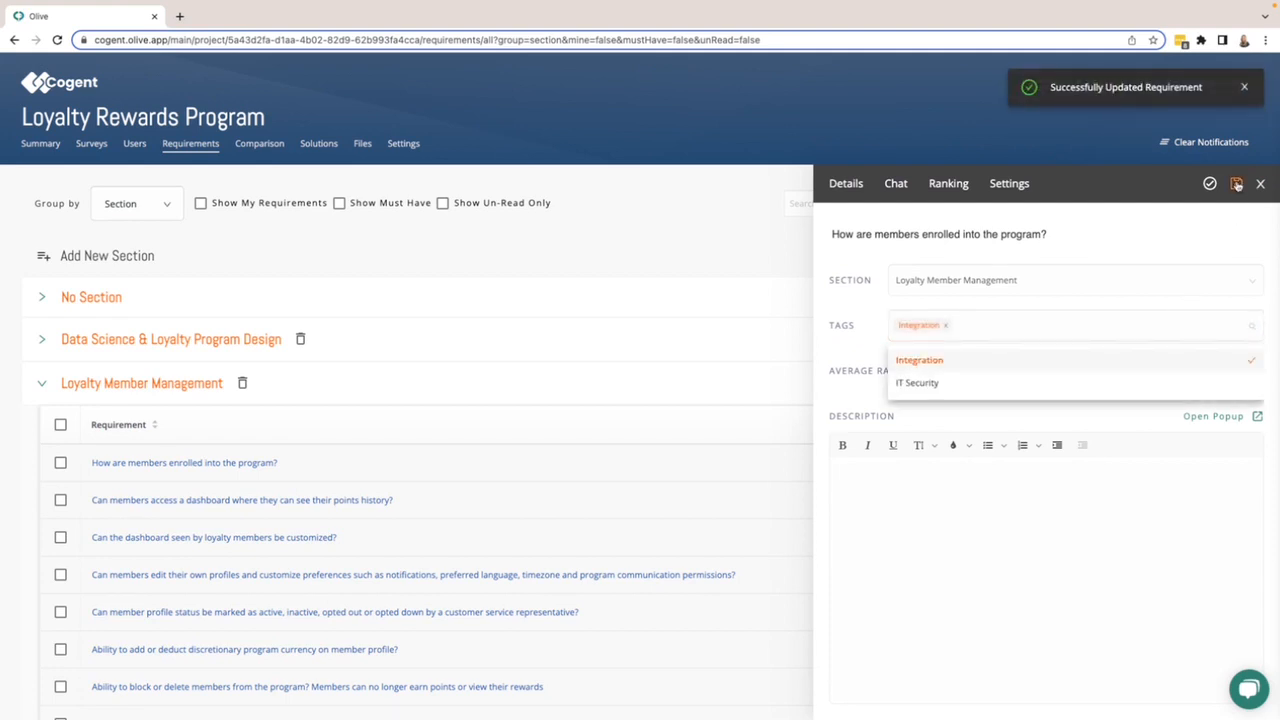